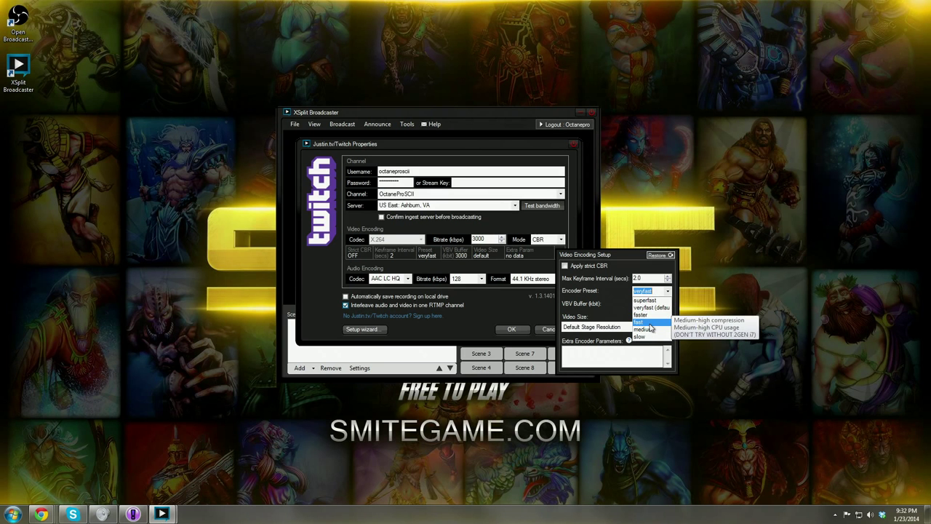
Choose the 'fast' encoder preset for the Twitch channel's video encoding.
click(649, 323)
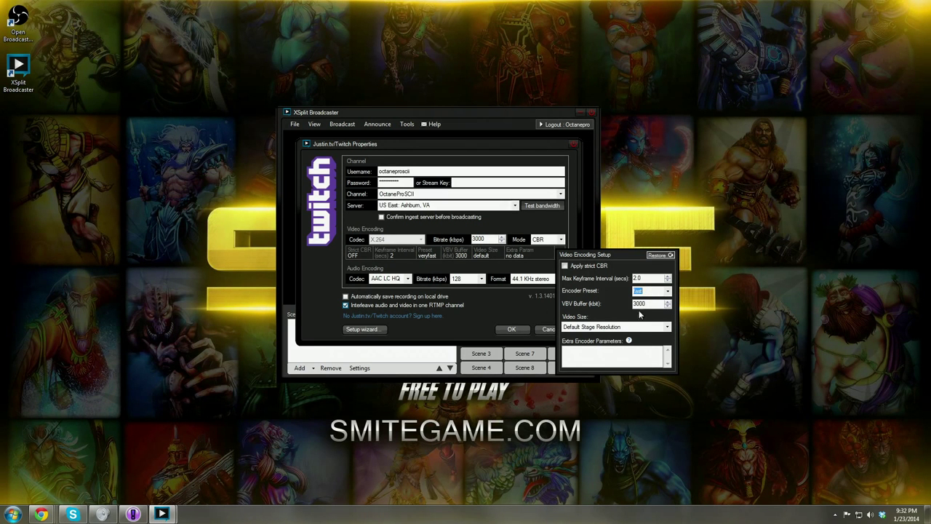
click(644, 277)
Close Video Encoding Setup and keep the AAC LC HQ audio codec at 128 kbps.
click(494, 317)
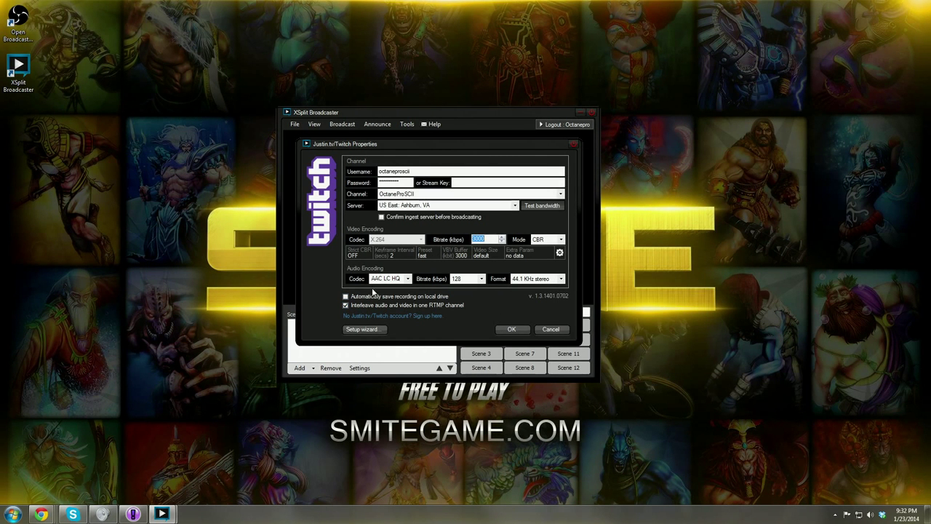
click(403, 281)
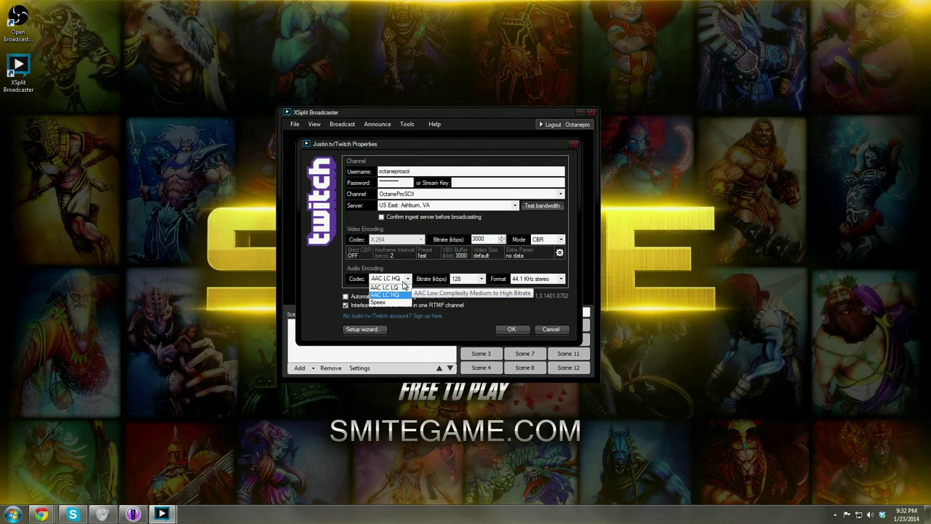
click(380, 296)
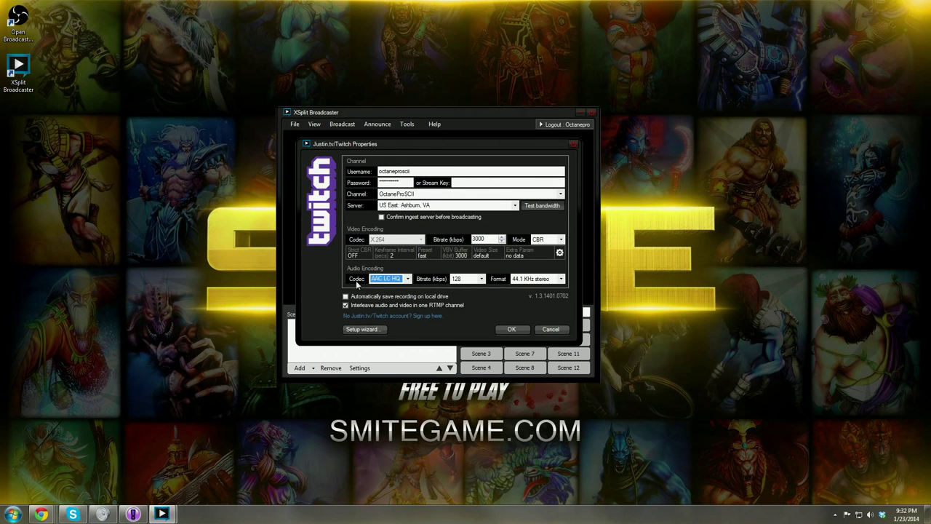
click(465, 279)
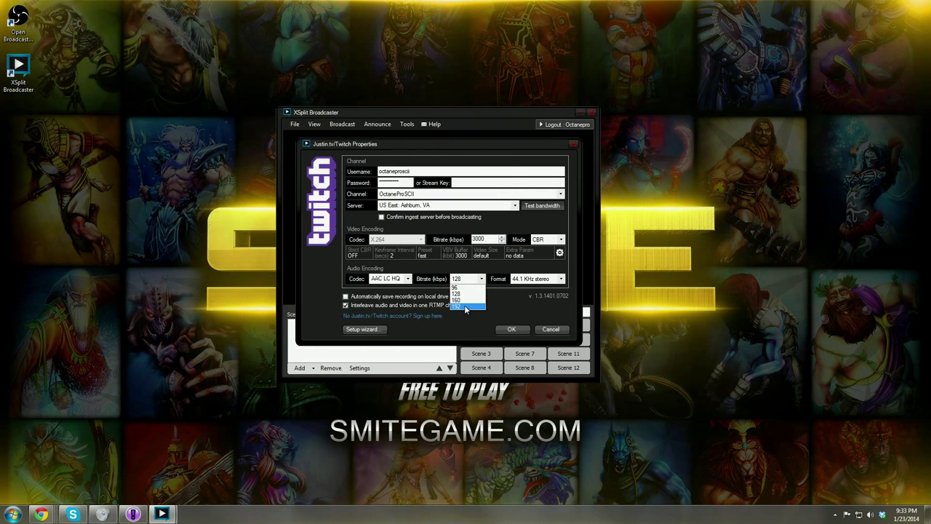
click(562, 278)
click(483, 278)
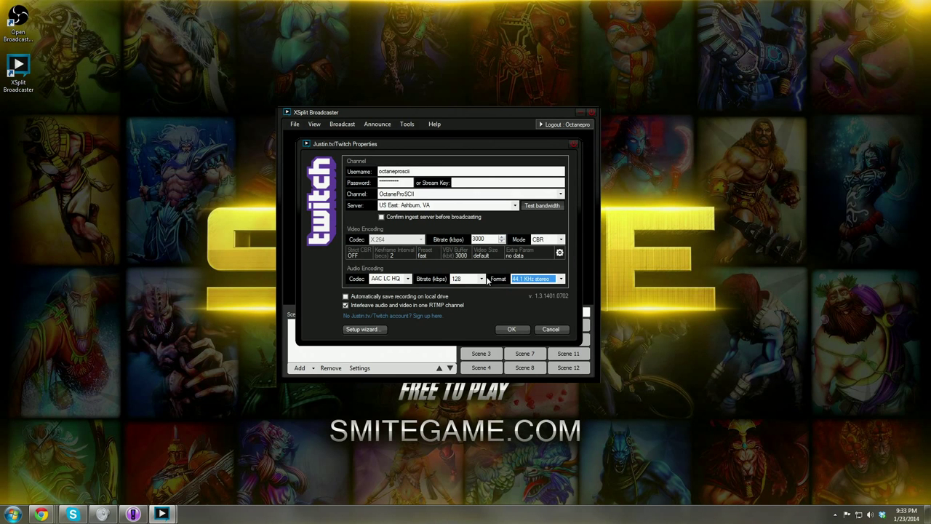
click(482, 279)
click(470, 291)
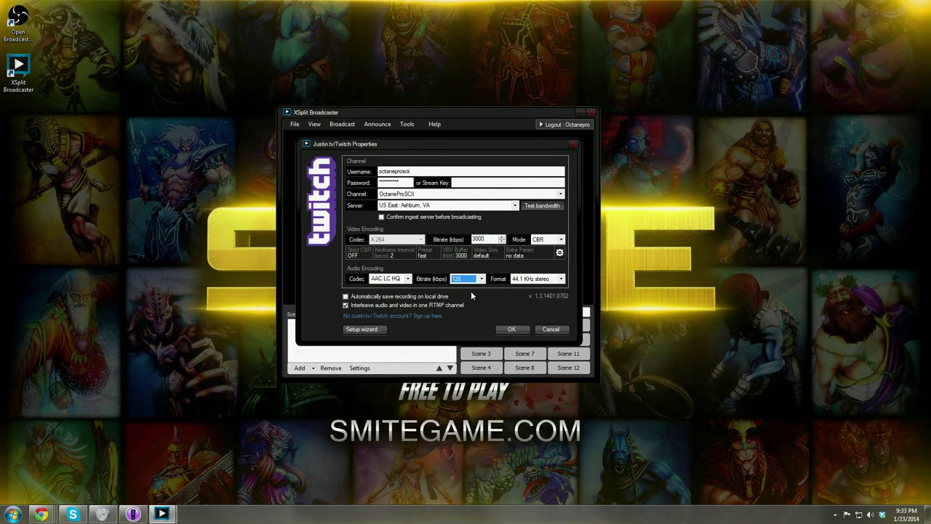
Keep 44.1 KHz stereo, turn off audio/video interleaving, and enable automatic local recording.
click(559, 280)
click(559, 280)
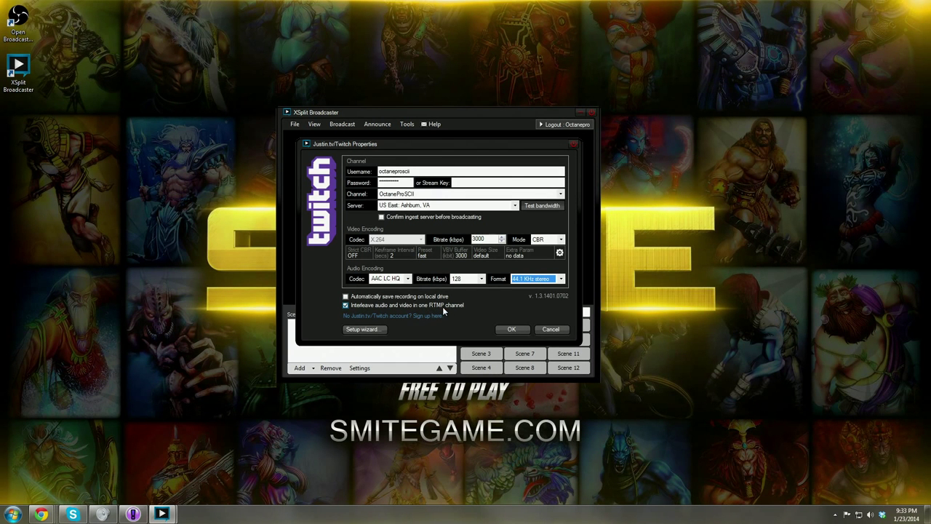
click(345, 306)
click(360, 297)
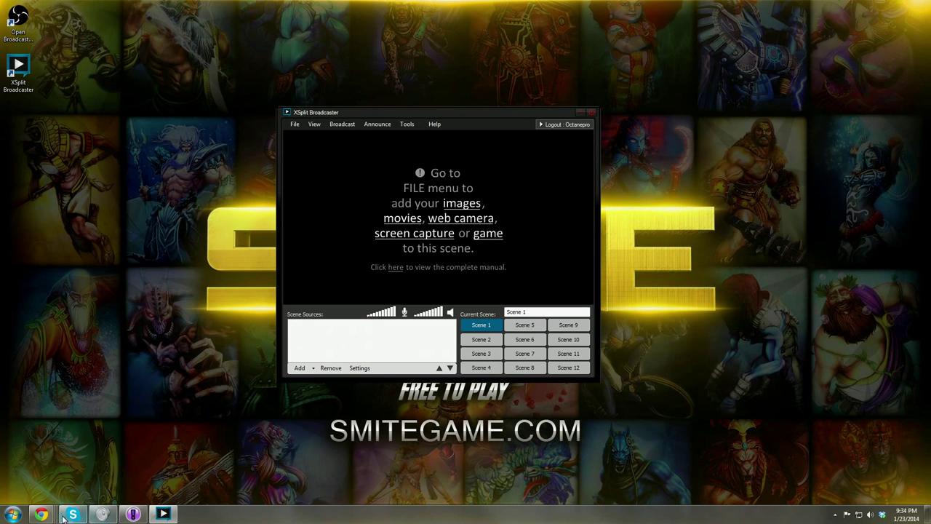
Close the Justin.tv/Twitch Properties dialog to return to the main XSplit window.
mouse_move(32, 512)
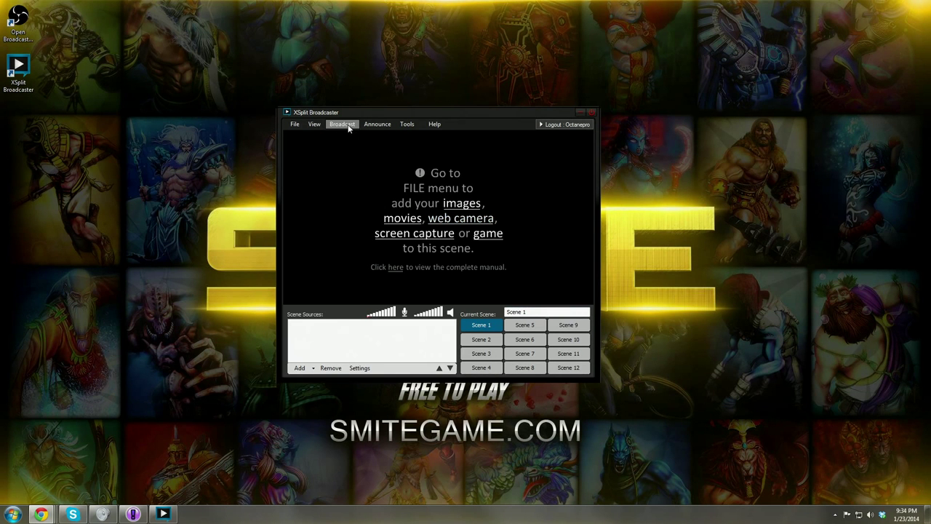
Drag the microphone volume slider to full.
drag(410, 112, 436, 103)
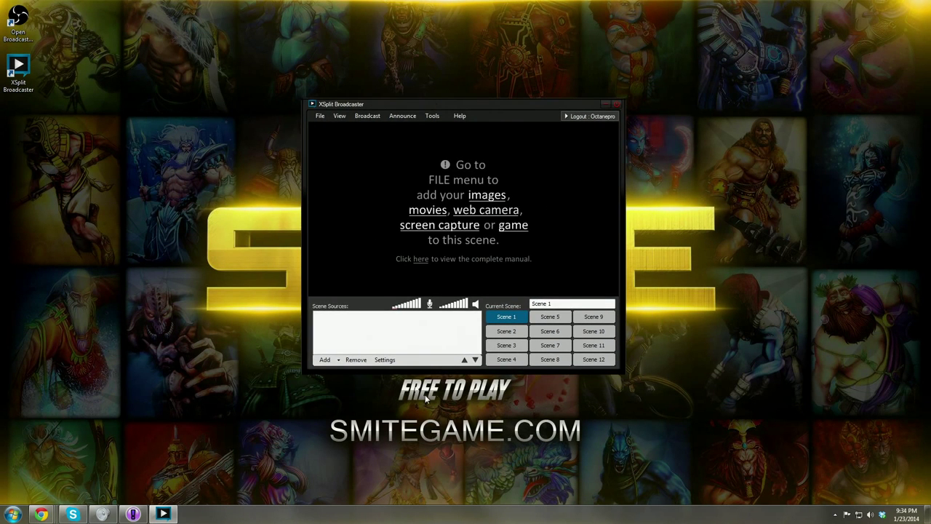
click(410, 307)
mouse_move(409, 310)
mouse_down()
mouse_move(425, 304)
mouse_move(401, 311)
mouse_move(422, 308)
mouse_up()
Leave the speaker unmuted at full volume and bring up the Broadcast channel list.
click(475, 304)
click(475, 304)
click(466, 304)
click(368, 117)
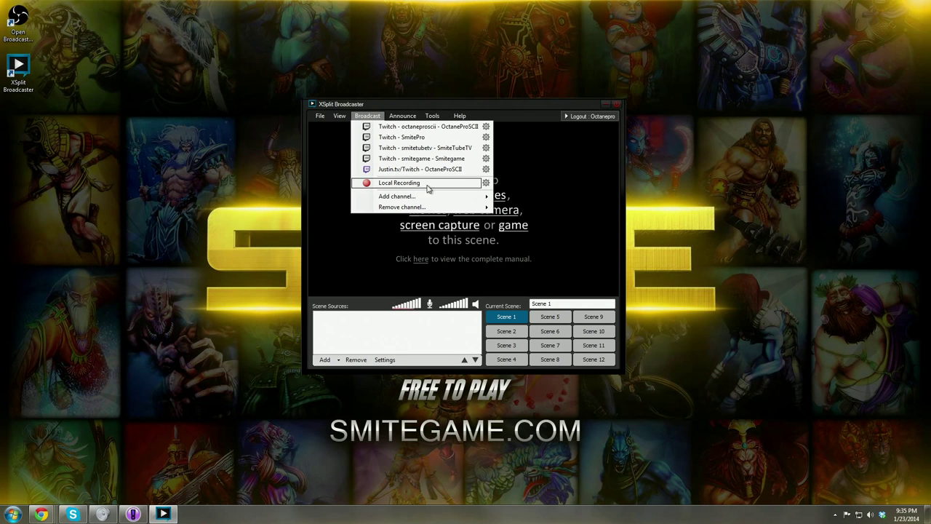
Review the Local Recording settings from the Broadcast menu and close them.
click(485, 182)
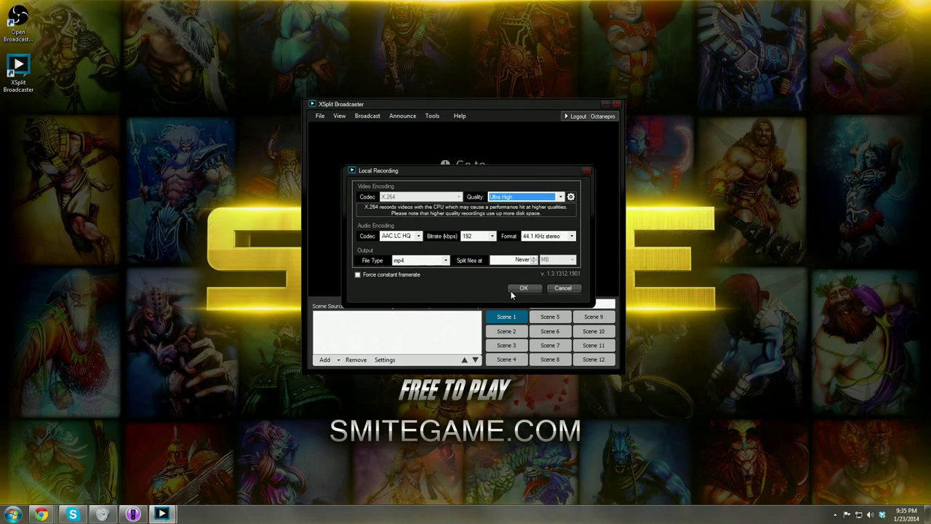
click(586, 170)
click(368, 117)
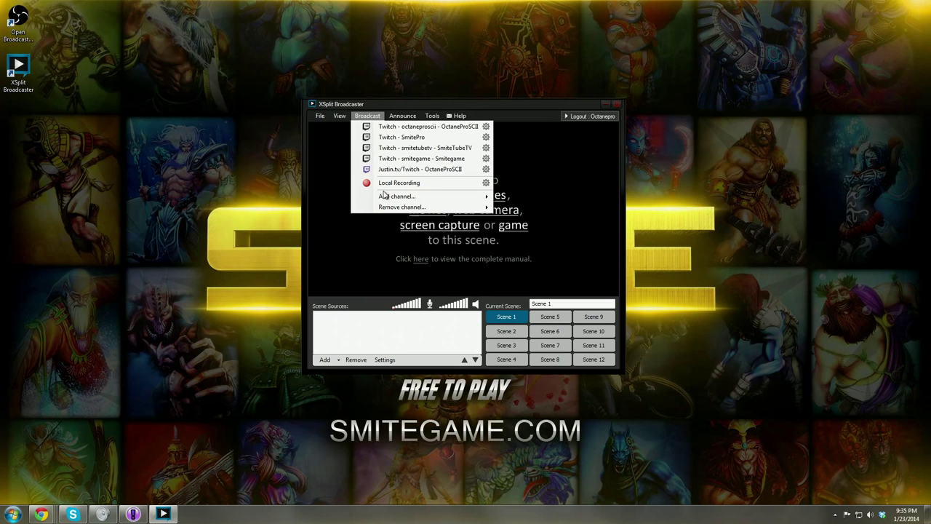
Dismiss the Broadcast channel list, leaving the empty scene showing.
click(347, 252)
click(368, 116)
click(381, 116)
click(370, 117)
click(368, 117)
click(365, 117)
click(363, 117)
click(361, 118)
click(345, 266)
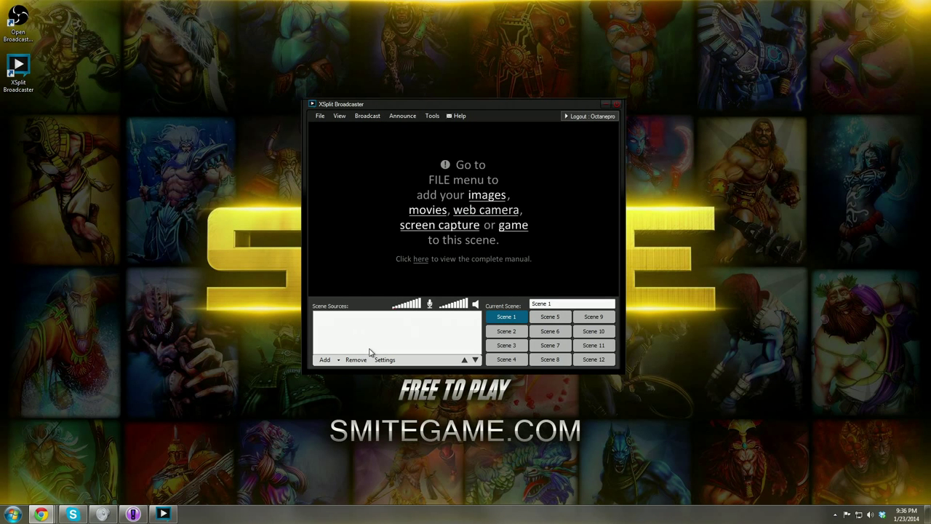
Rename Scene 1 to 'Out of Game' and Scene 2 to 'In Game'.
click(556, 304)
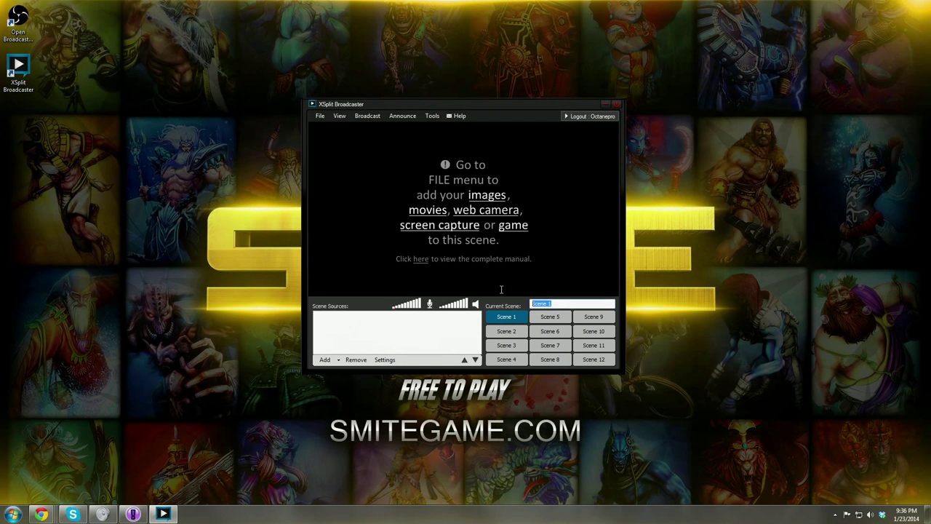
key(BackSpace)
text(Out of Game)
click(511, 332)
click(560, 307)
text(In Game)
Rename Scene 3 to 'BRB' and Scene 4 to 'Full Screen', fixing the capitalisation.
click(509, 346)
click(553, 303)
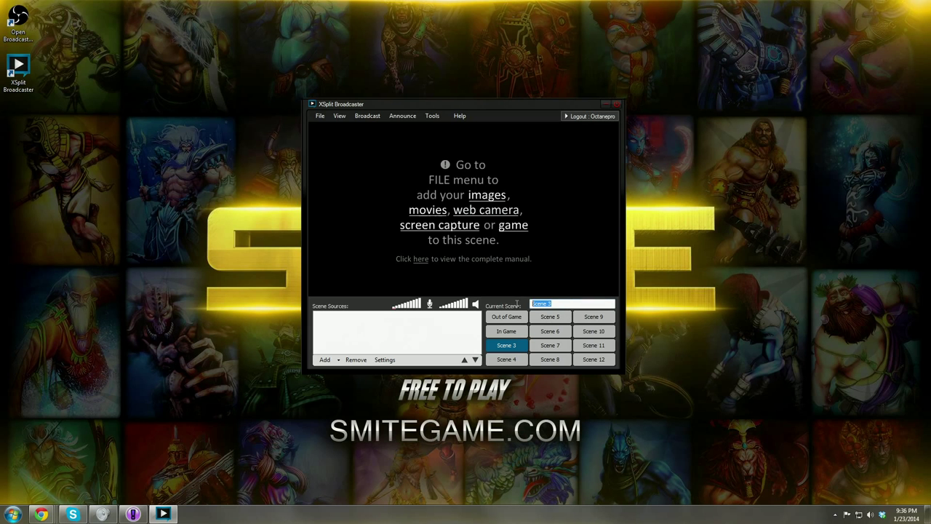
text(BRB)
click(508, 360)
click(557, 303)
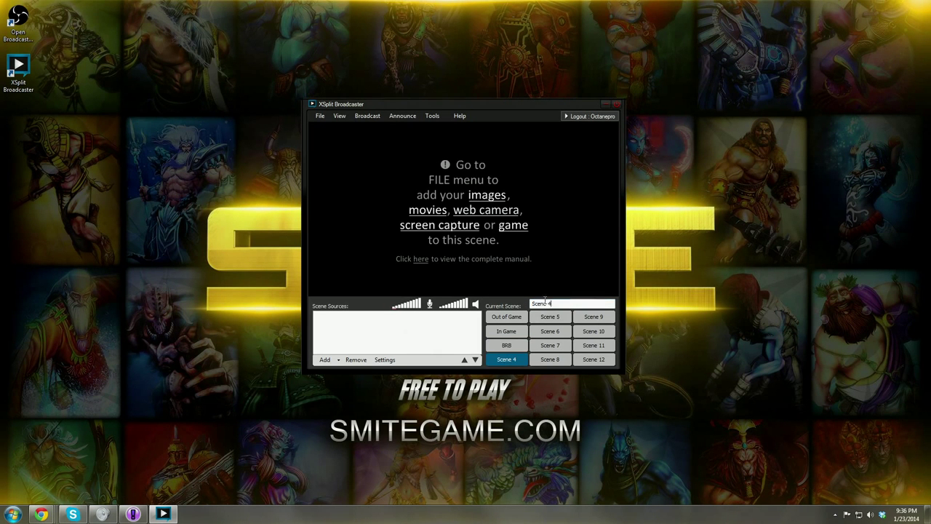
text(Full SCreen)
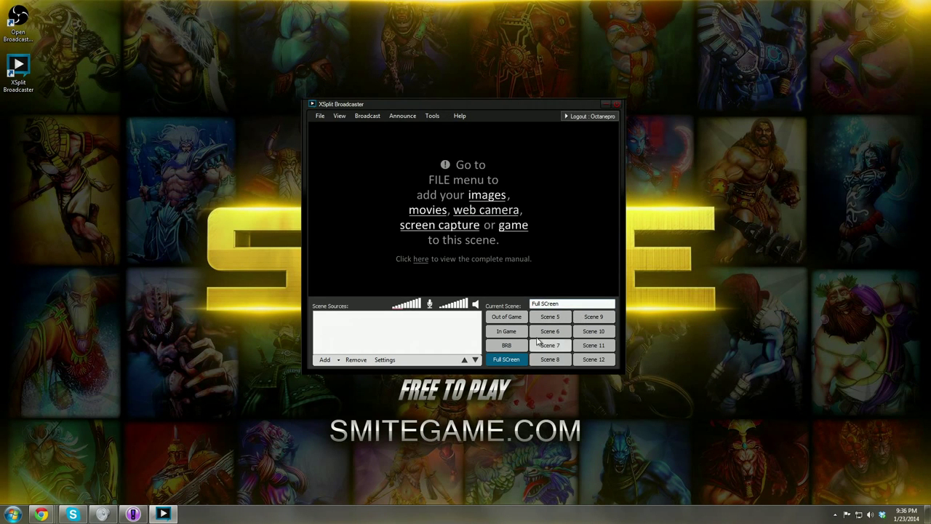
drag(563, 302, 542, 304)
text(Screen)
Select the Out of Game scene and show its Add source options.
click(509, 317)
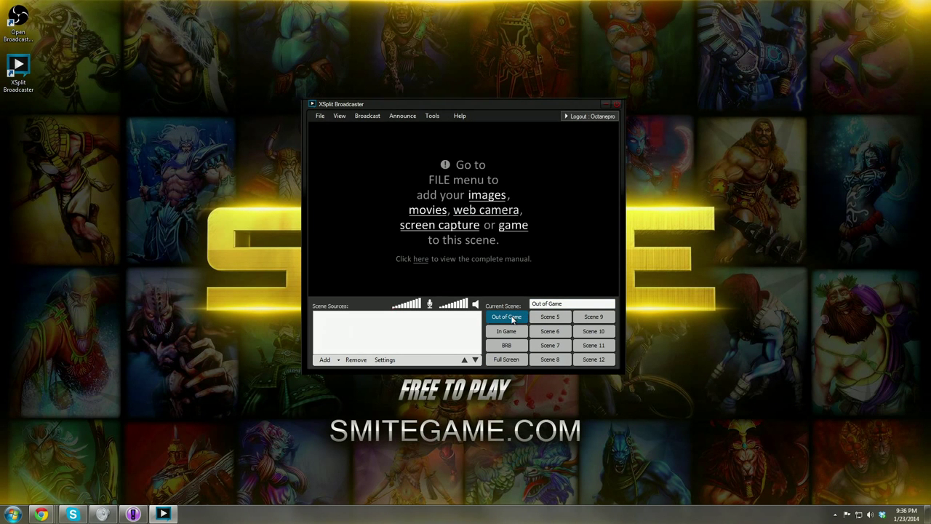
drag(325, 319, 470, 350)
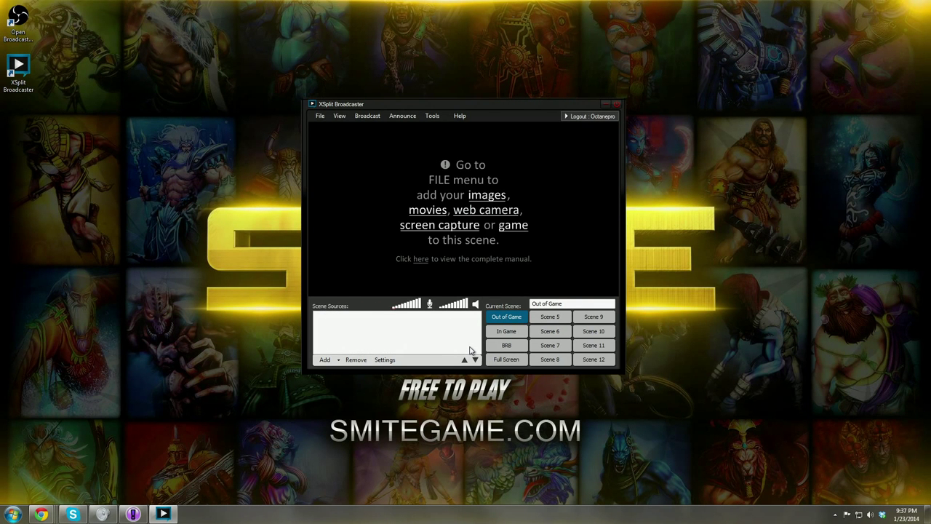
click(325, 360)
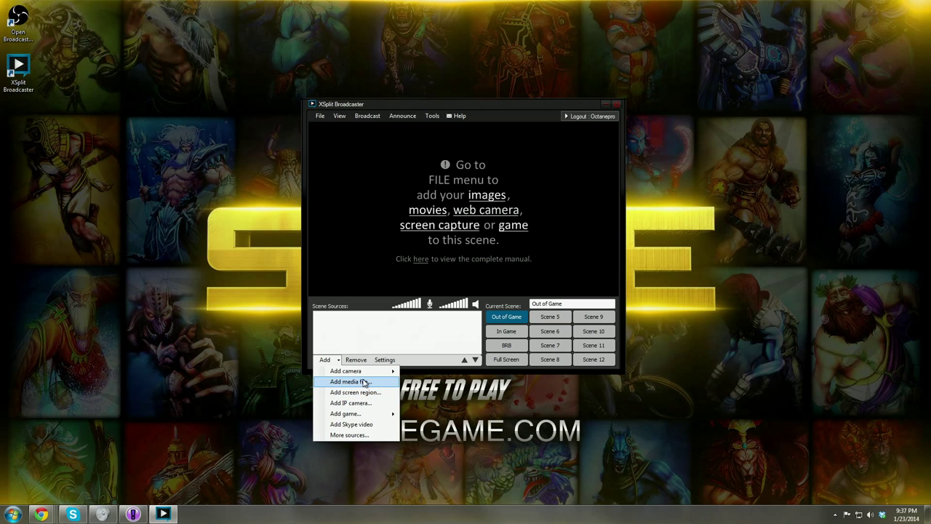
Choose 'Add media file...' from the Scene Sources Add list to get the Open dialog.
mouse_move(362, 375)
click(521, 319)
click(324, 359)
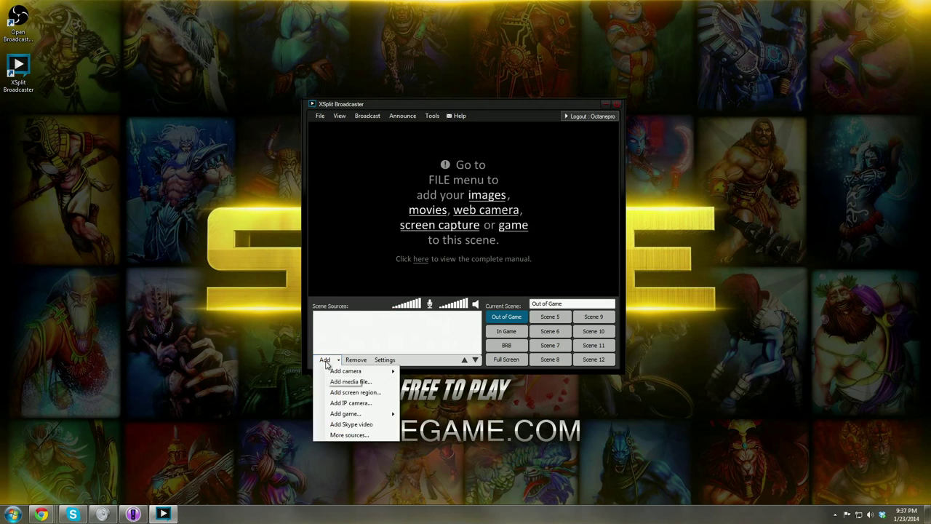
mouse_move(335, 373)
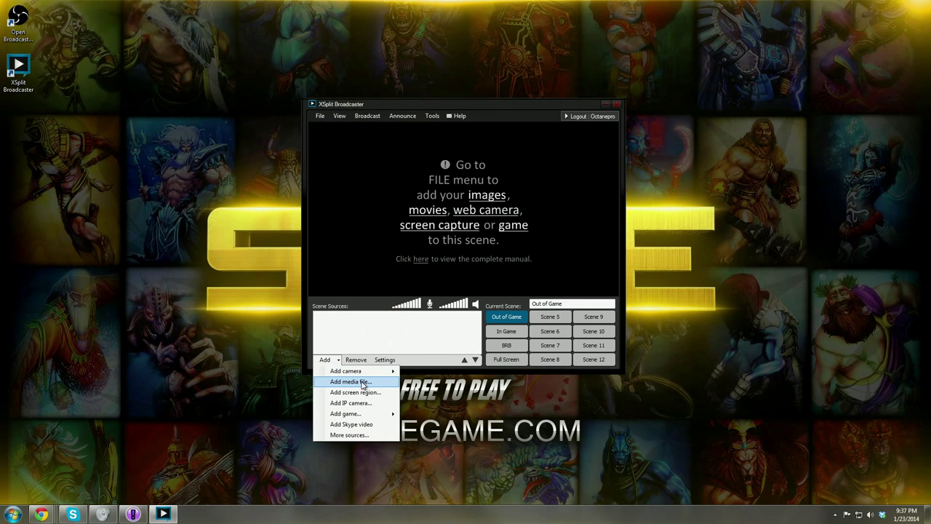
click(363, 382)
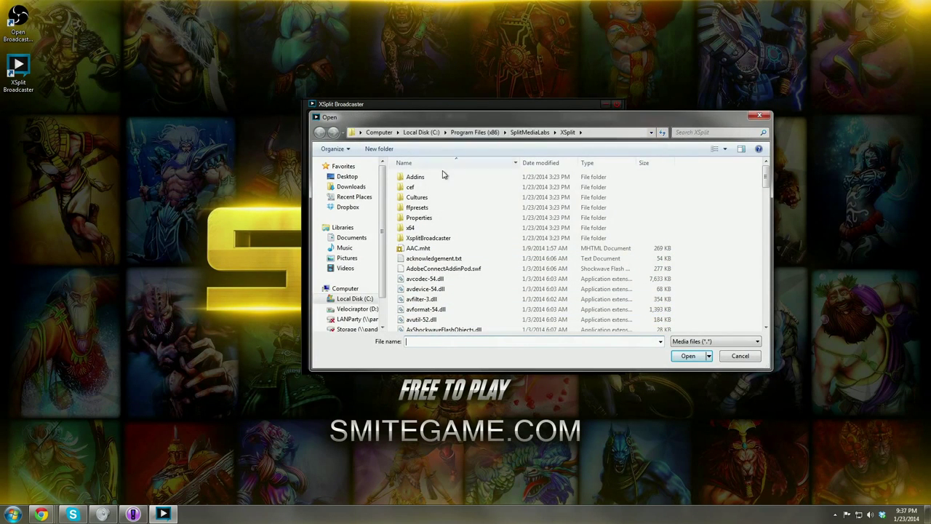
Browse to Storage (S:) > Streaming2013 > SmiteTalk > GuestOverlays and select Squiiddish.png.
scroll(364, 298, down, 1)
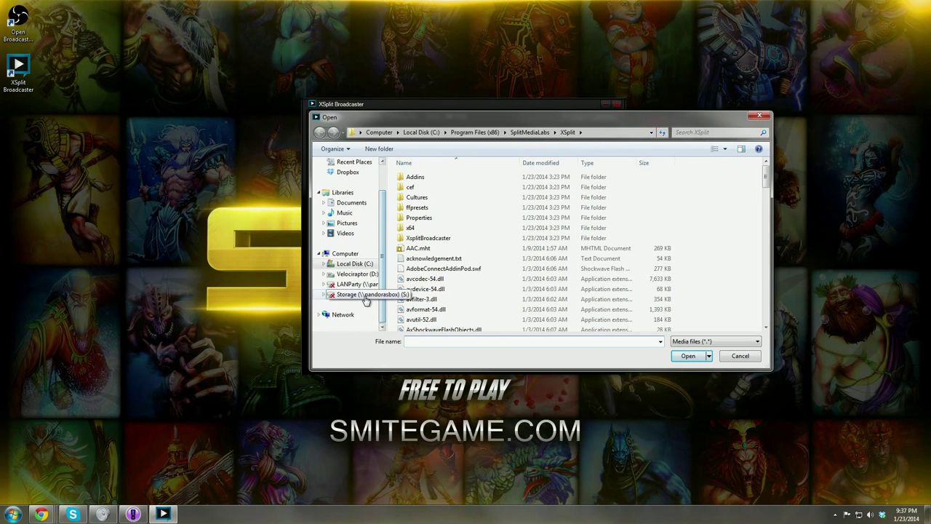
click(356, 294)
double_click(431, 244)
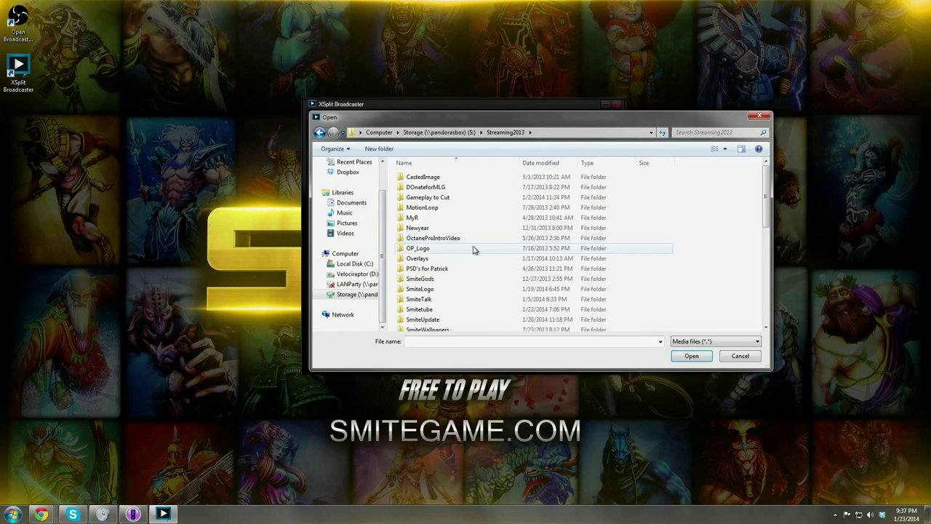
double_click(435, 300)
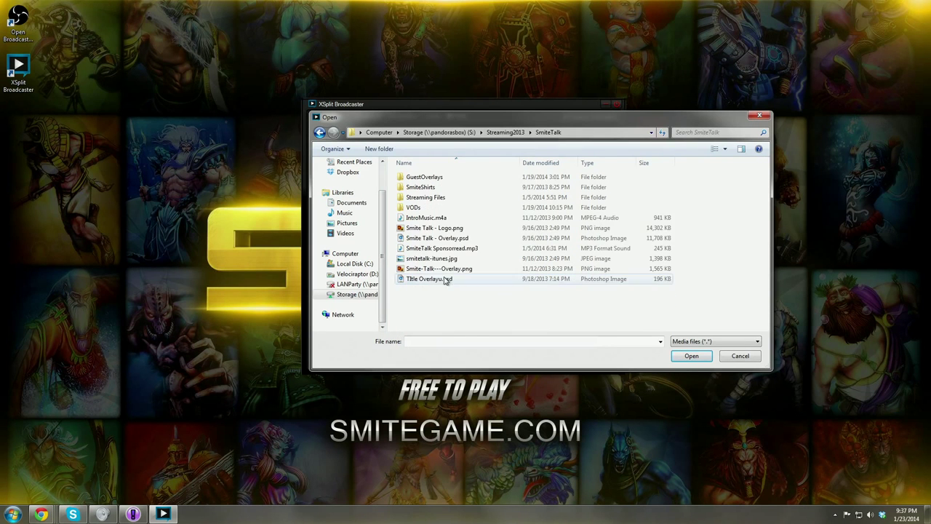
double_click(424, 177)
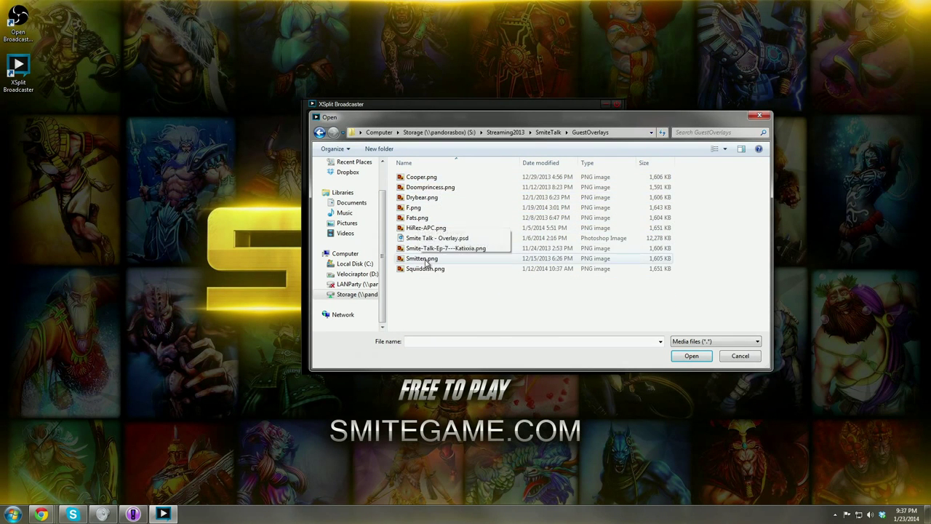
click(430, 209)
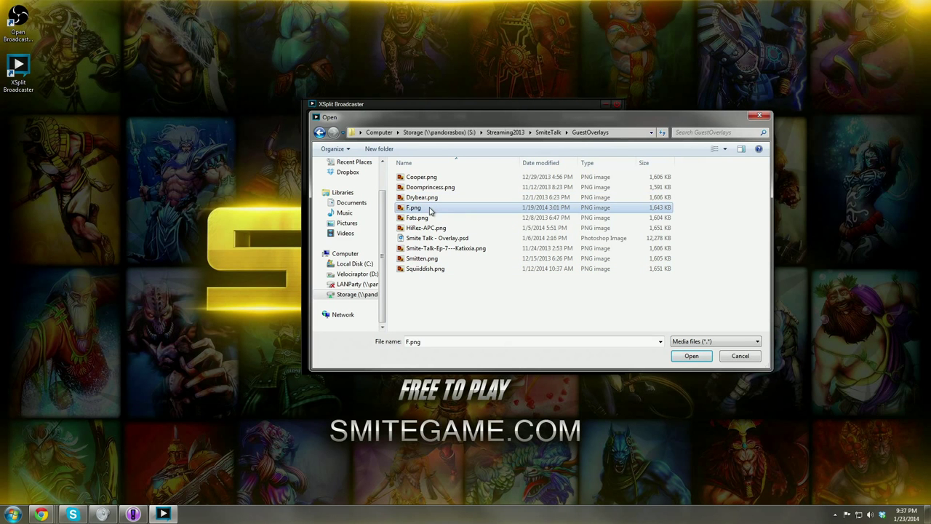
click(426, 218)
click(436, 229)
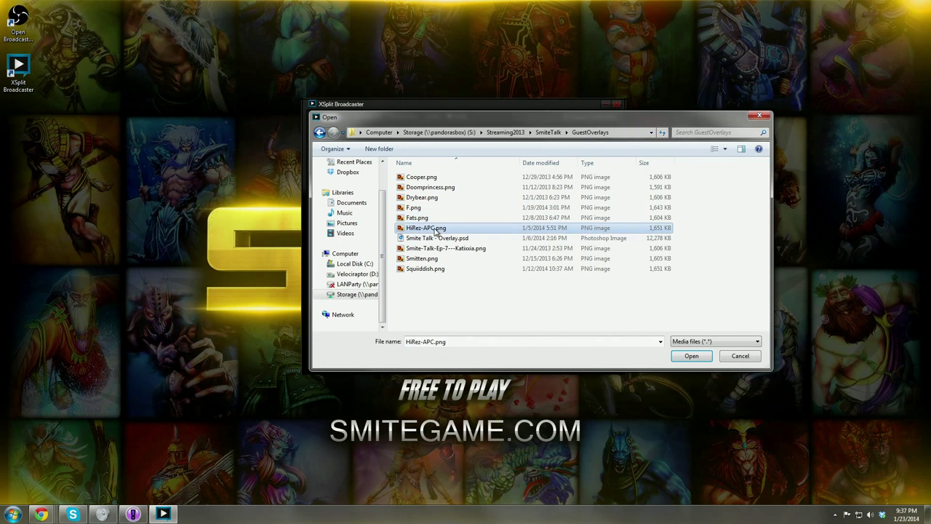
click(428, 269)
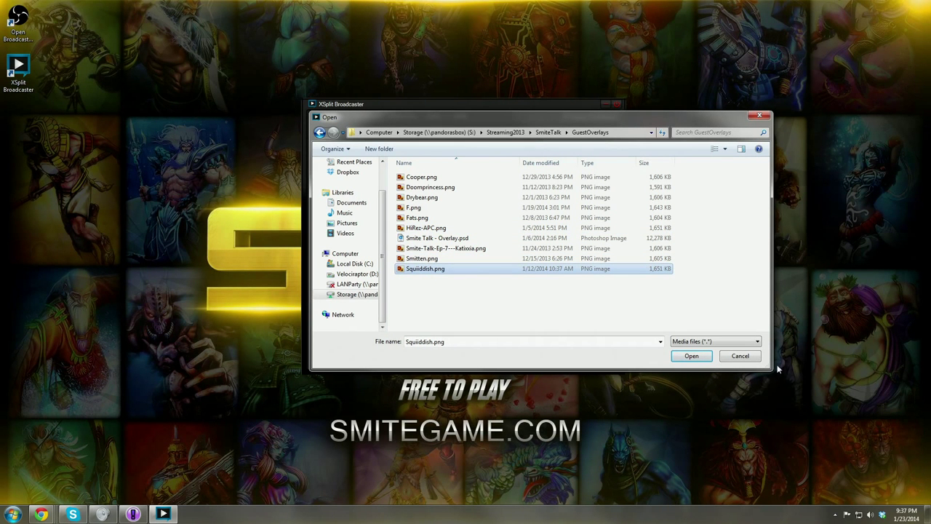
Add Squiiddish.png as a source and drag the overlay to the centre of the preview.
drag(519, 122, 645, 205)
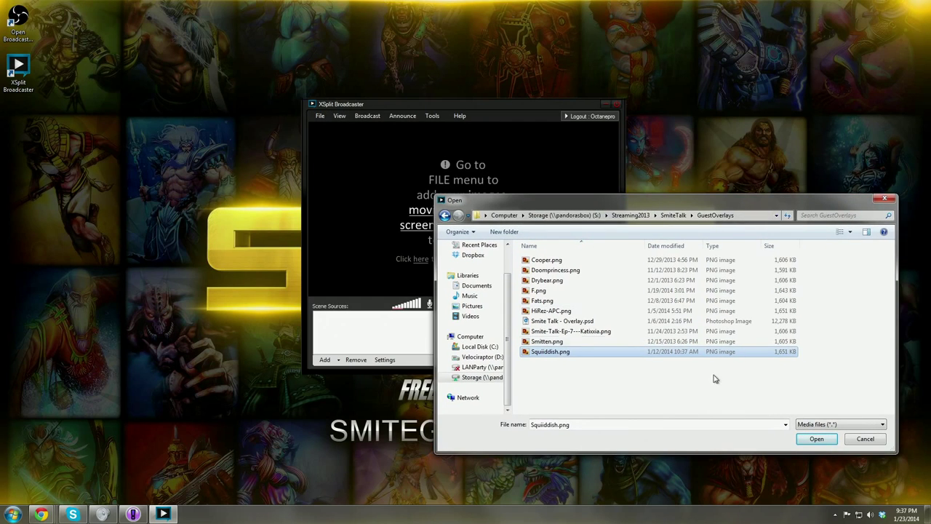
click(818, 439)
drag(446, 190, 485, 201)
click(338, 318)
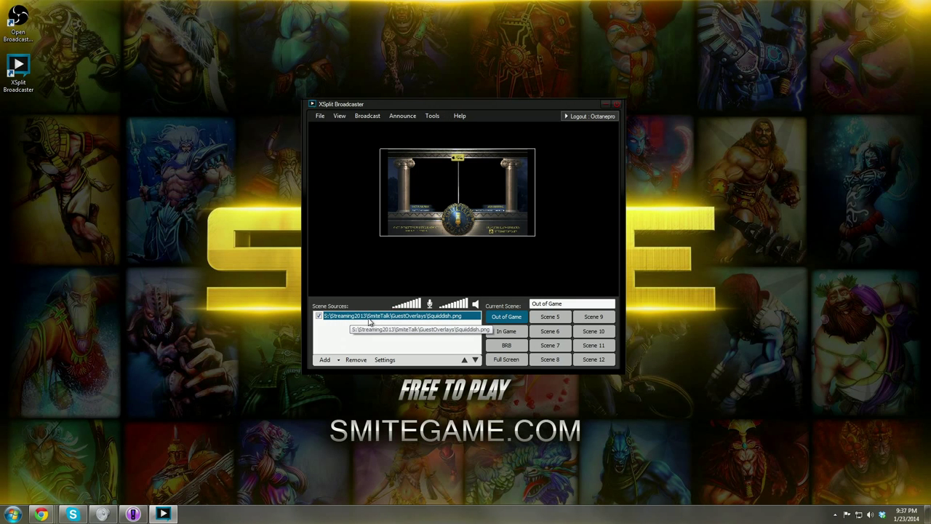
drag(459, 206, 388, 177)
click(513, 325)
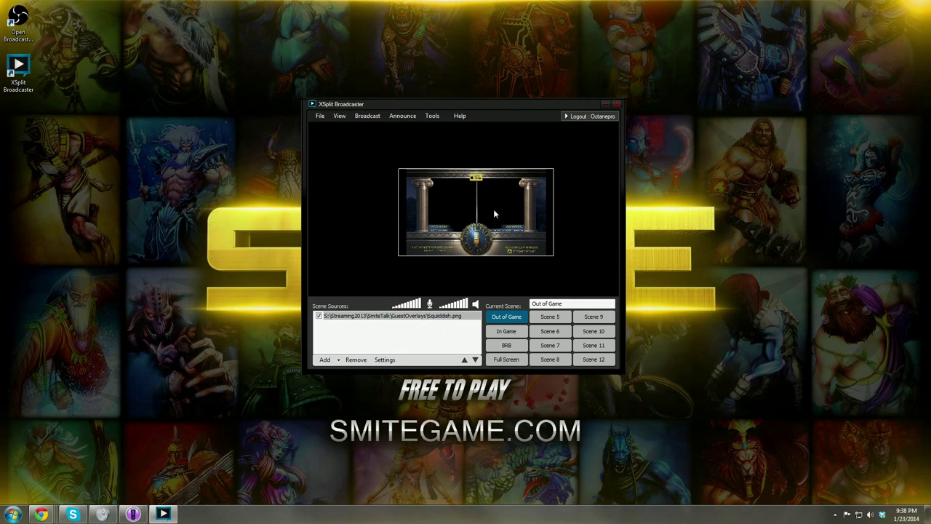
drag(467, 107, 455, 89)
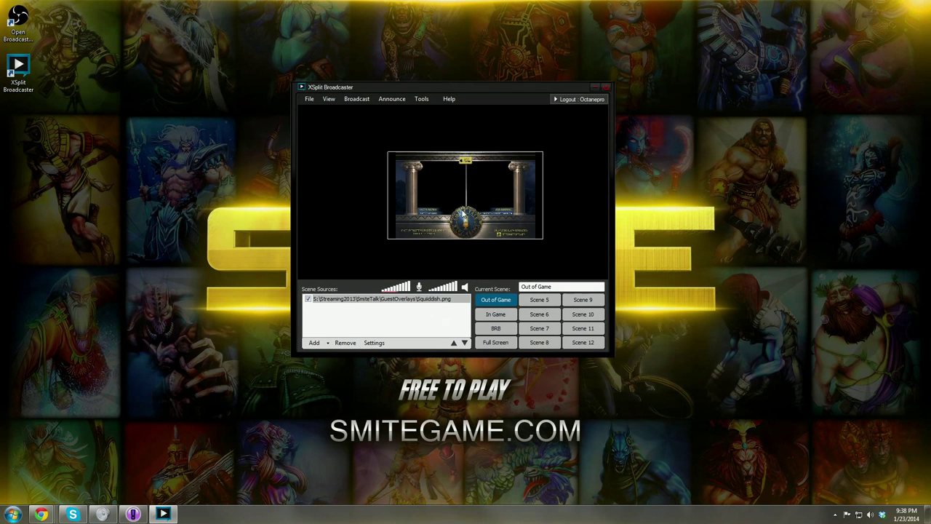
Set the canvas resolution to 1680 x 1050 - My Resolution.
click(419, 192)
click(329, 99)
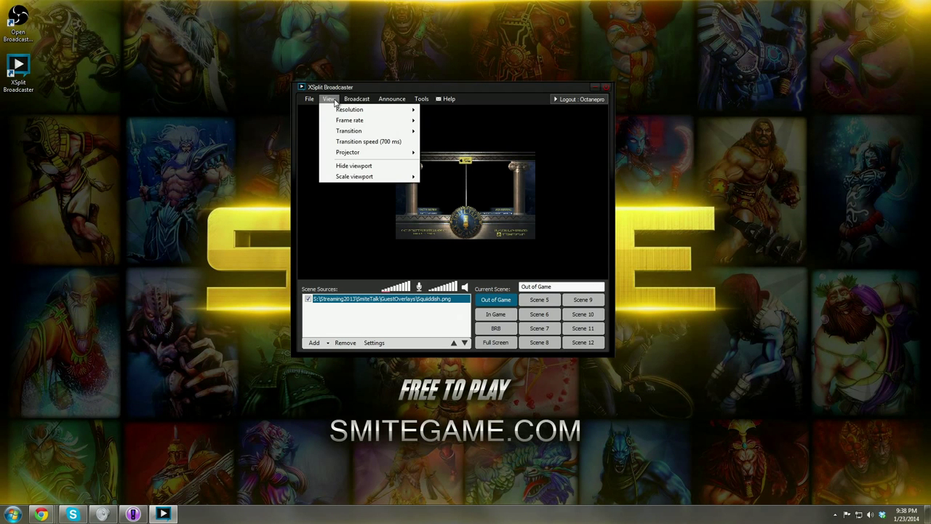
mouse_move(336, 111)
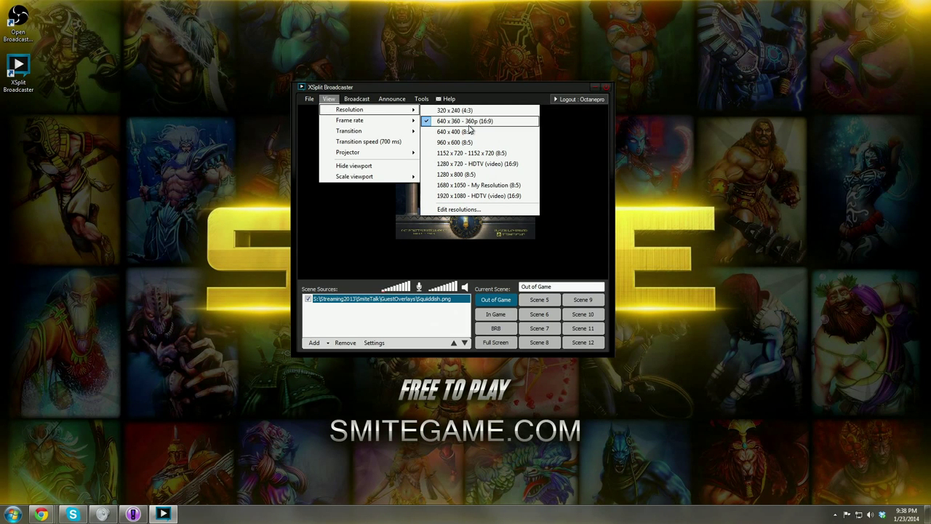
click(463, 187)
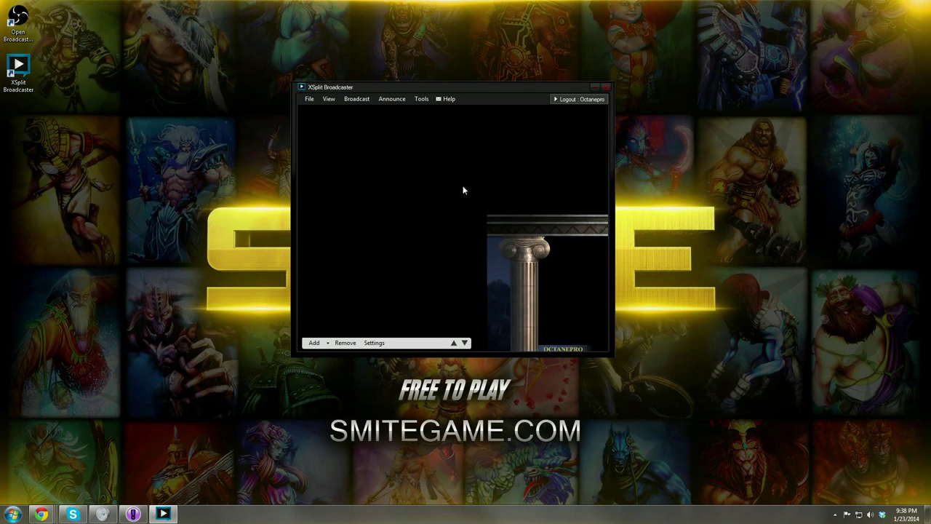
Scale the preview viewport to 50%.
click(480, 319)
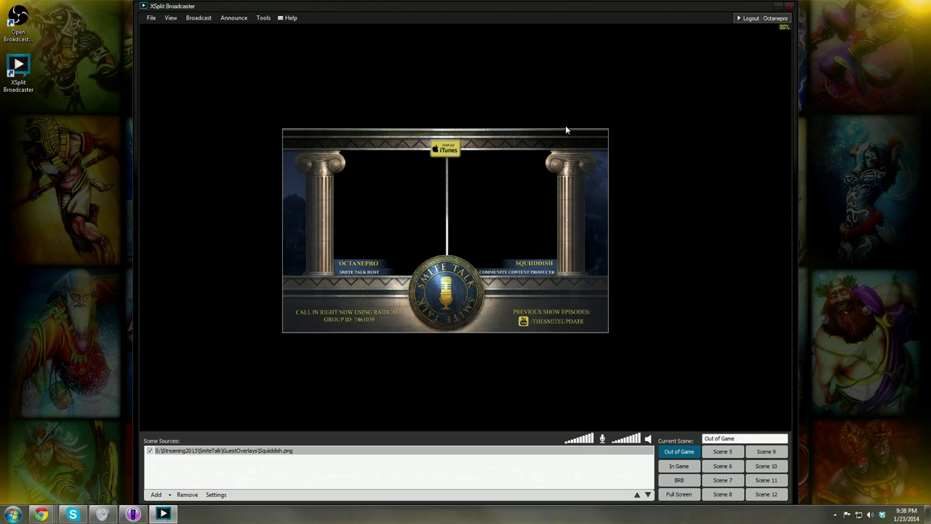
click(170, 20)
click(172, 17)
click(171, 17)
mouse_move(193, 95)
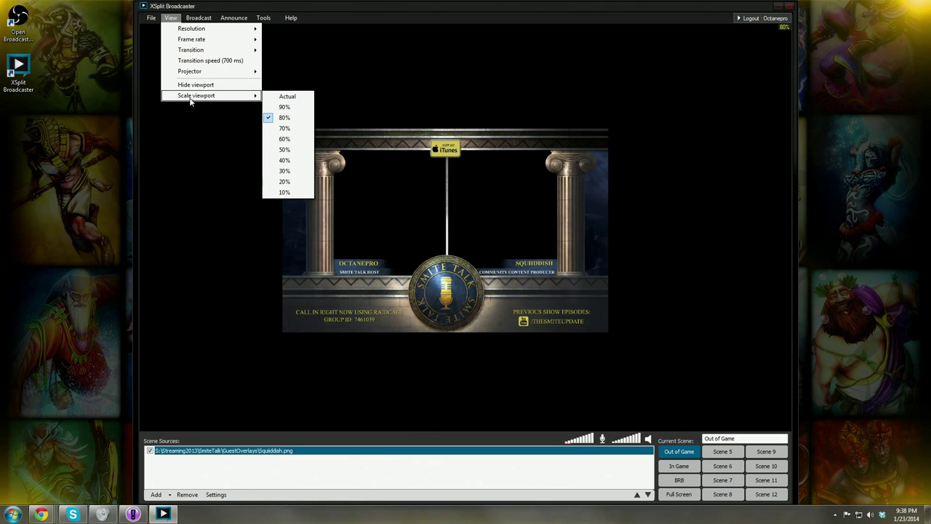
click(291, 149)
drag(555, 82, 517, 61)
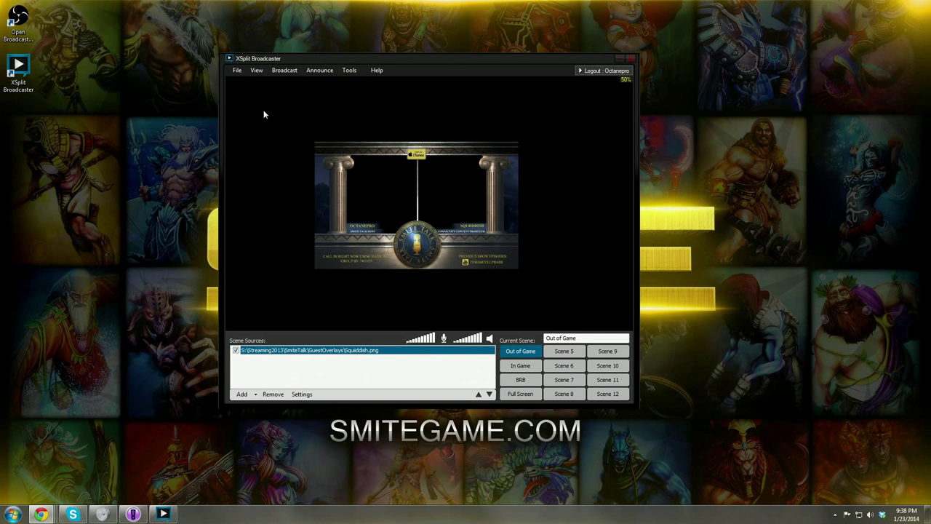
Change the canvas resolution to 1280 x 720.
click(257, 71)
mouse_move(267, 81)
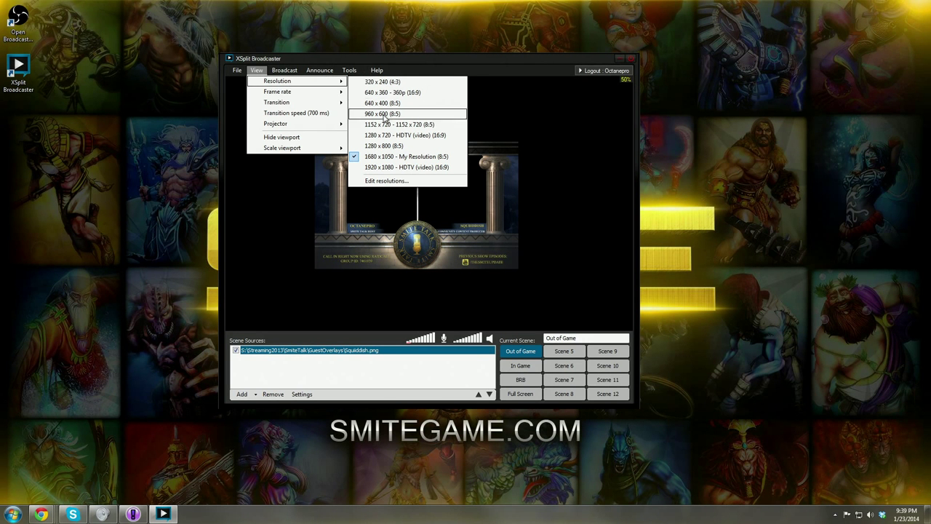
click(384, 136)
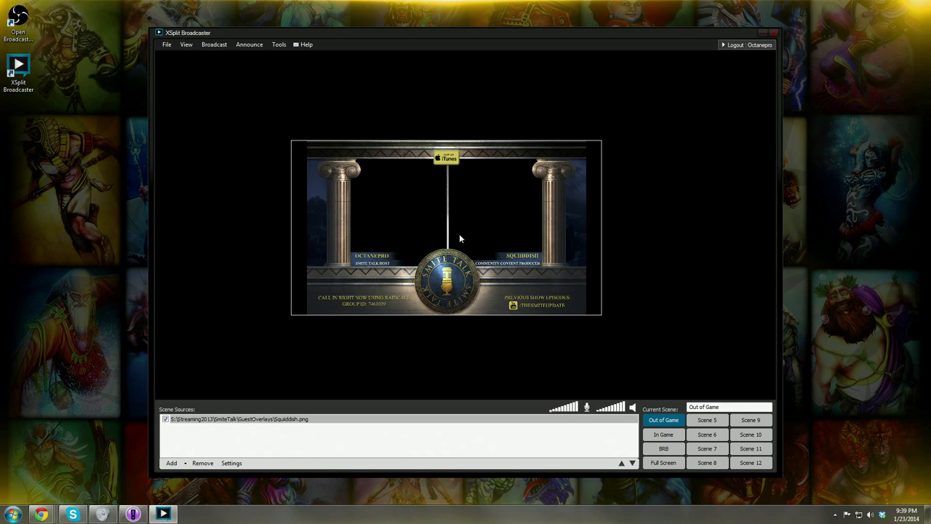
Set the frame rate to 29.97 fps and confirm it in the View menu.
click(453, 235)
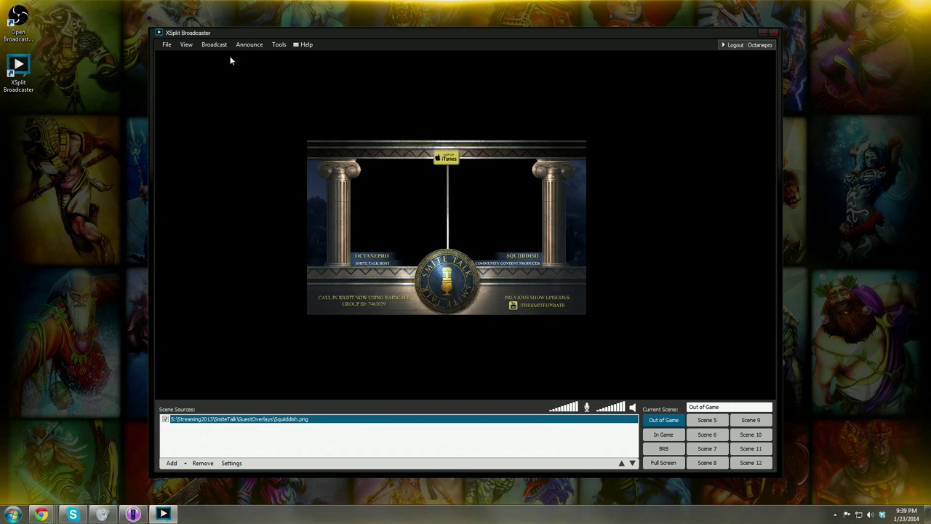
click(186, 45)
mouse_move(206, 56)
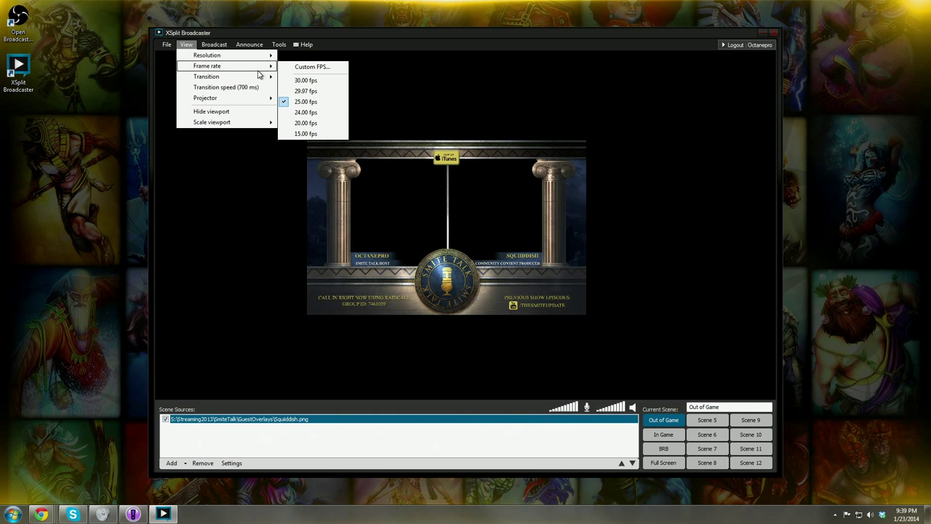
click(308, 95)
click(187, 44)
click(322, 92)
click(186, 44)
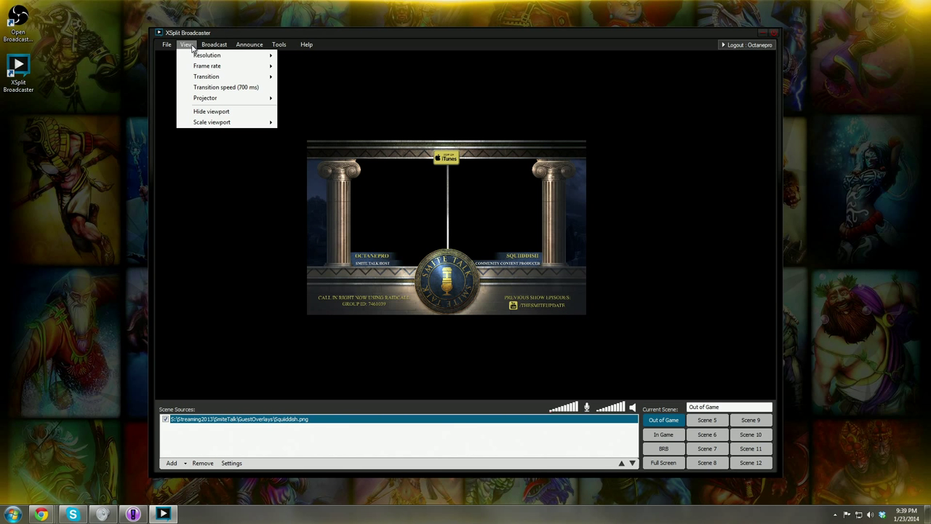
click(209, 36)
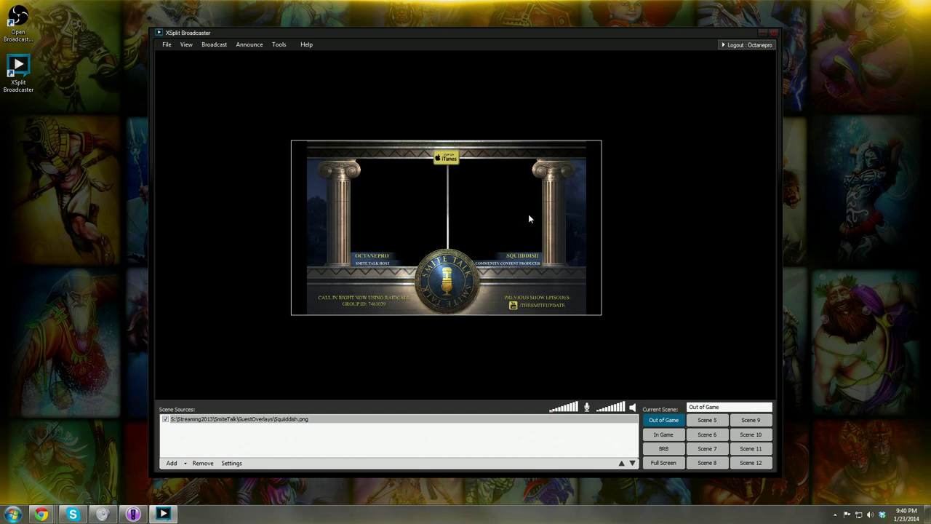
Snap the Smite Talk overlay to the canvas's top-left corner and stretch it to fill the preview.
drag(520, 309, 494, 285)
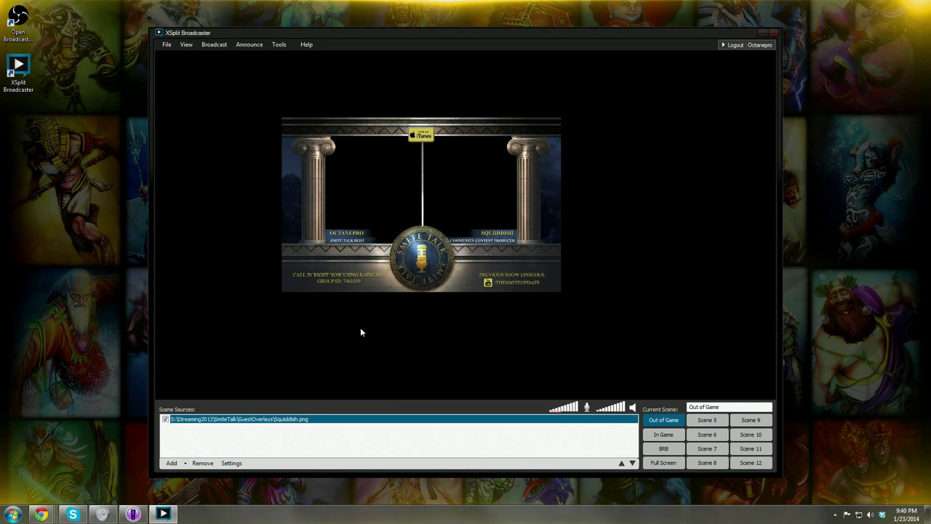
drag(454, 273, 303, 201)
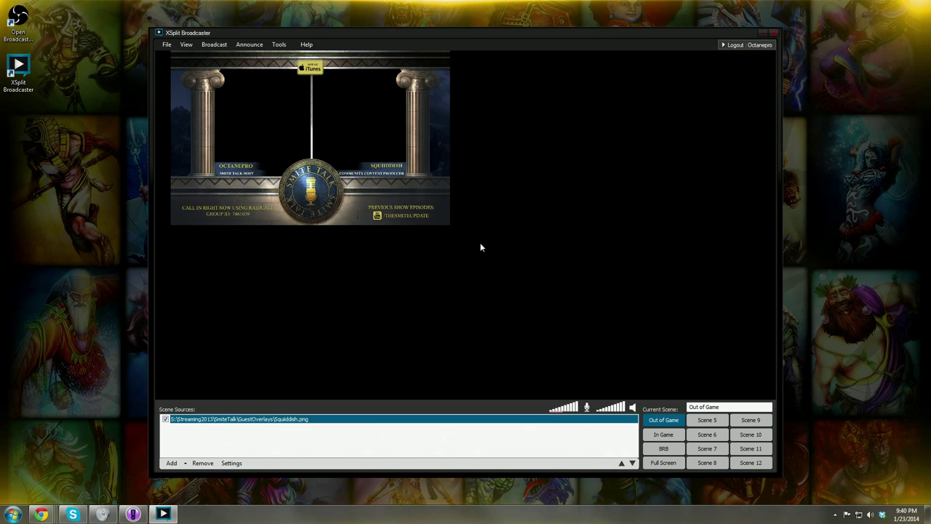
drag(463, 224, 776, 401)
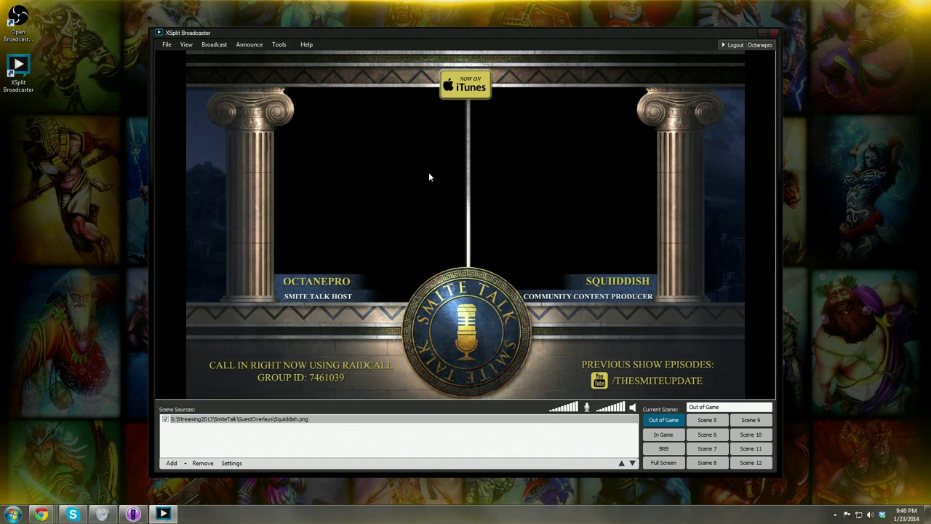
Select the overlay image source in the Out of Game scene.
click(471, 422)
click(671, 422)
click(186, 45)
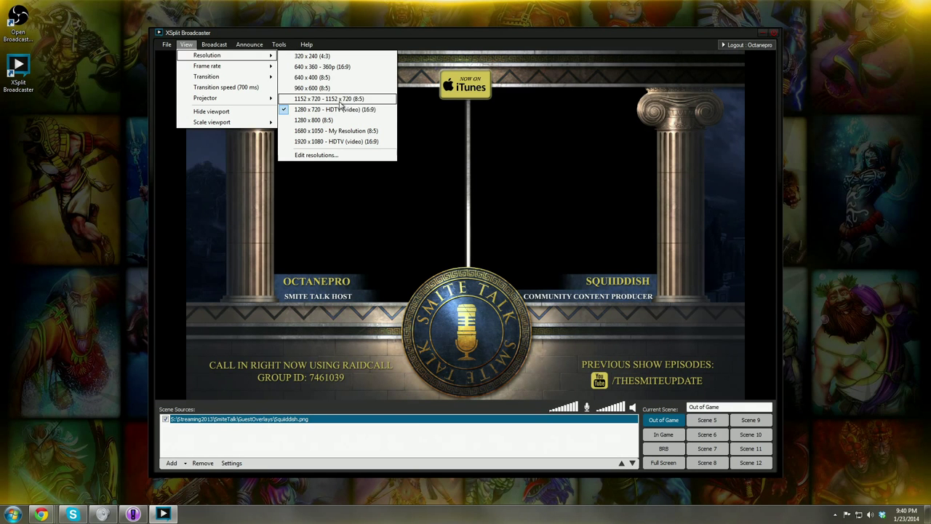
Switch the canvas resolution to 1280 x 800 (8:5), verify it, and clear the source selection.
click(338, 122)
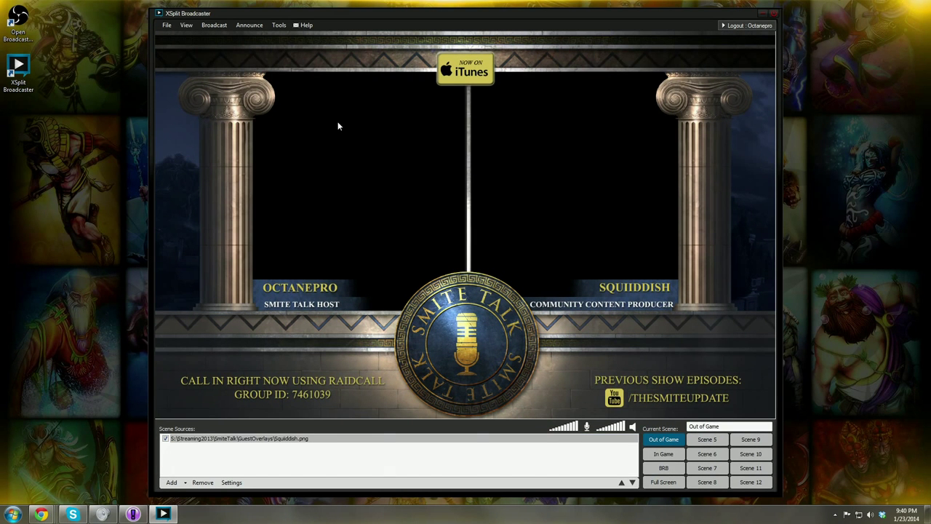
click(186, 24)
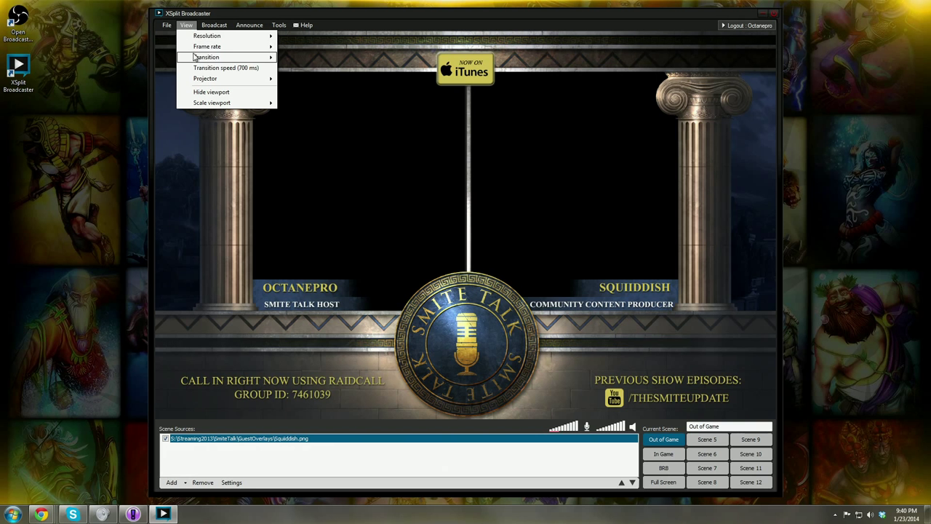
mouse_move(201, 38)
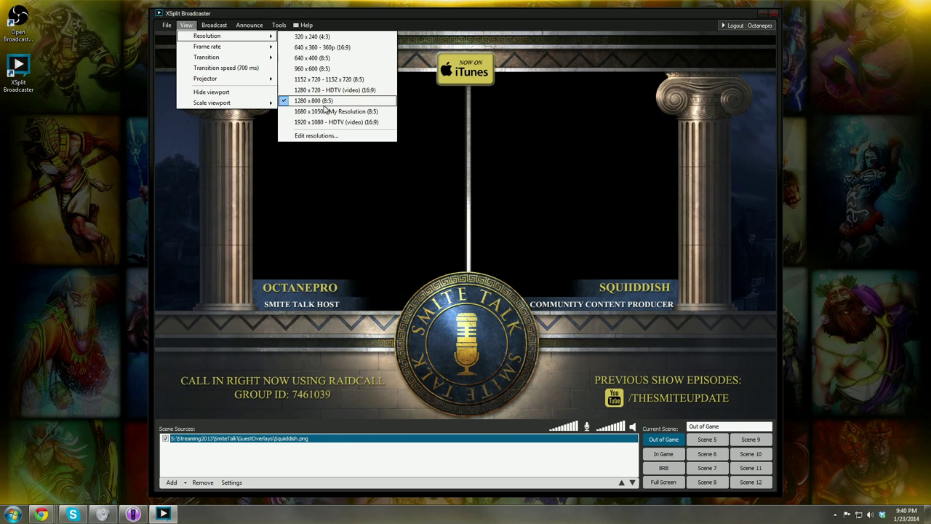
click(834, 313)
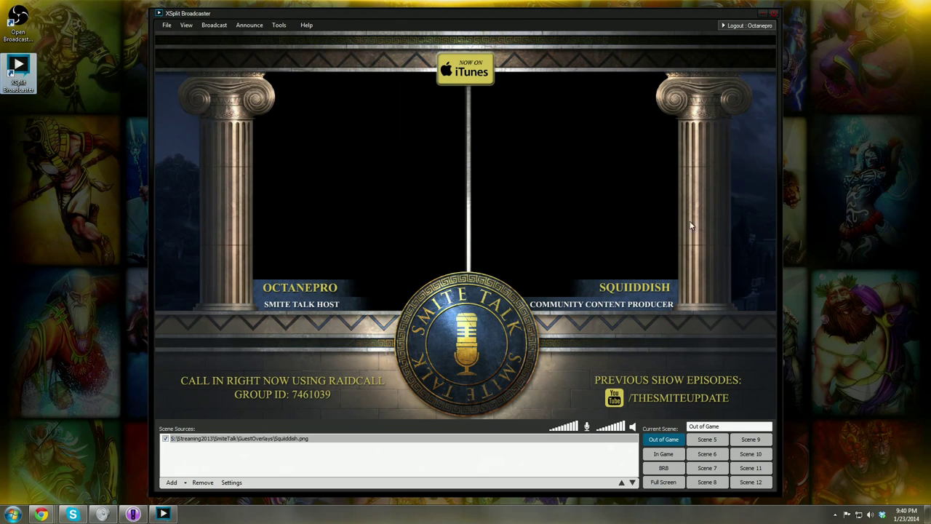
click(608, 26)
click(551, 58)
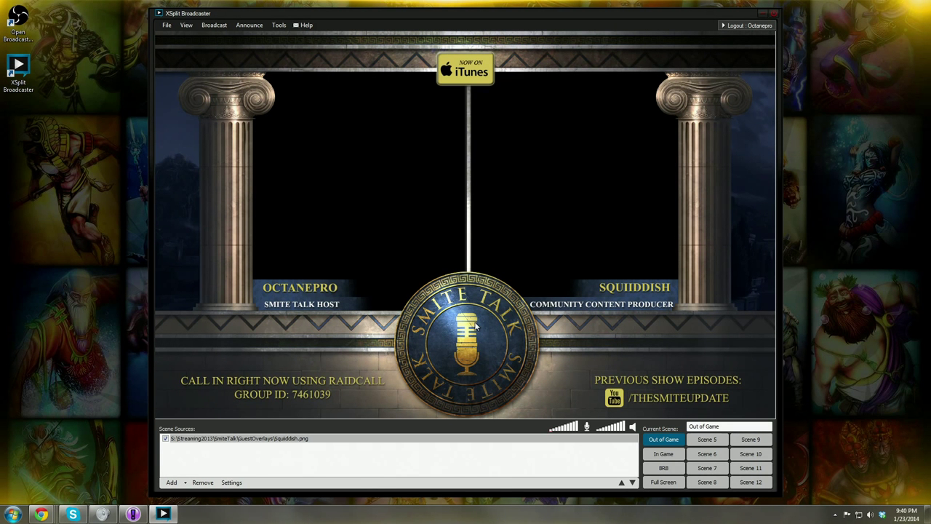
Add the Microsoft LifeCam Show camera and enlarge its box across the overlay's left half.
click(255, 438)
click(172, 482)
mouse_move(241, 435)
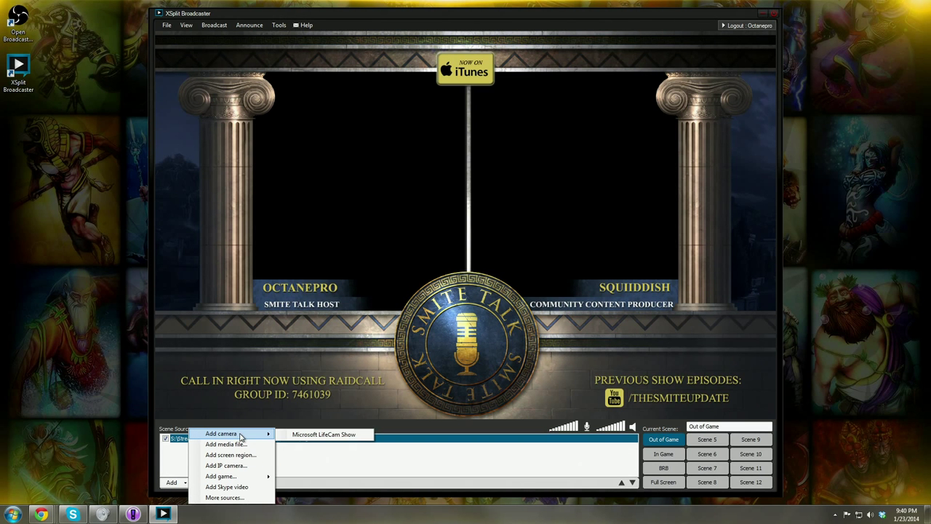
click(310, 435)
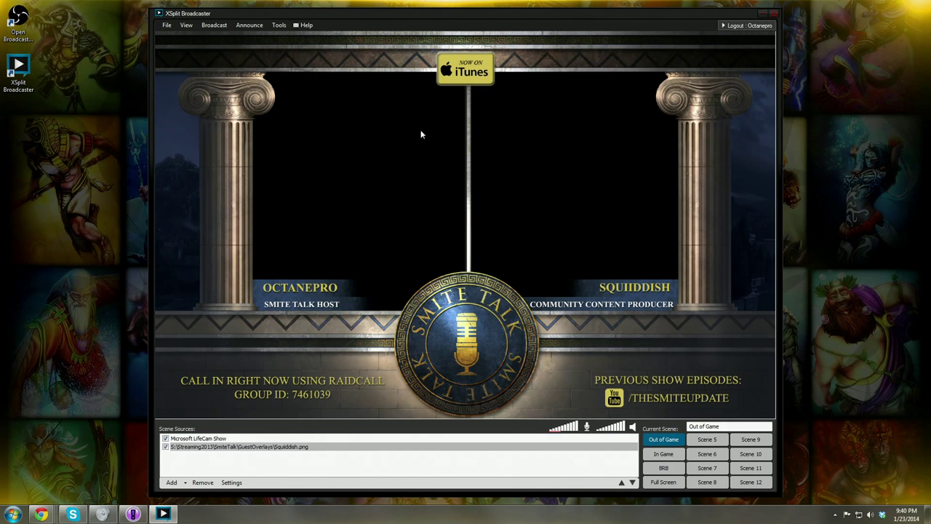
drag(613, 155, 311, 178)
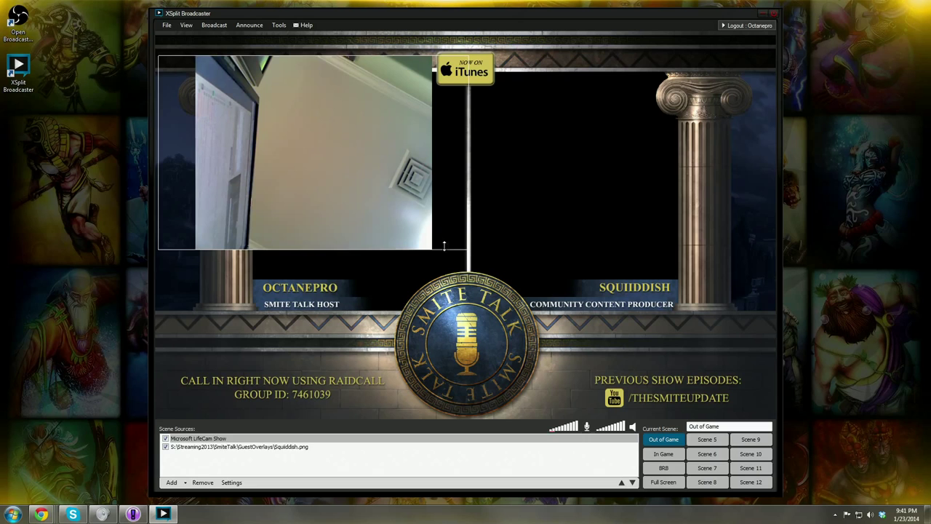
drag(442, 245, 531, 347)
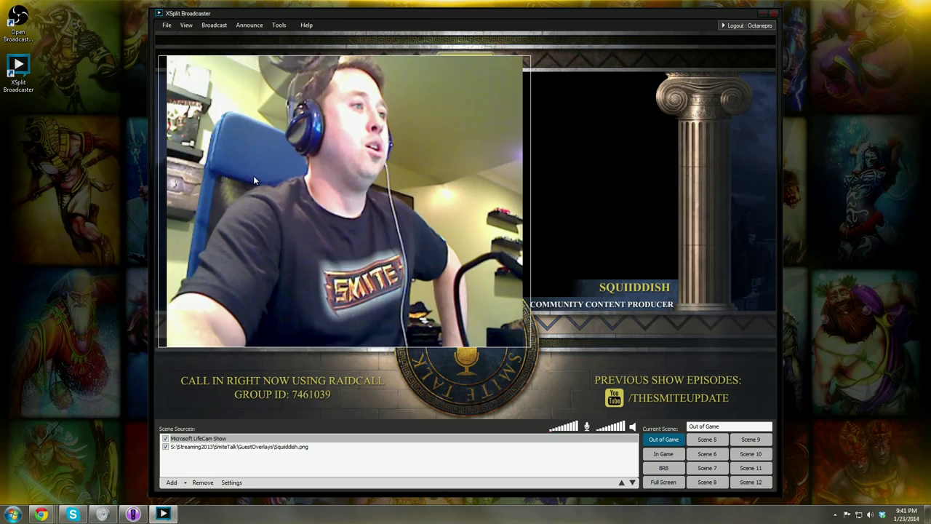
Shrink the webcam to the left OCTANEPRO window and move the Squiiddish.png overlay above it.
click(254, 175)
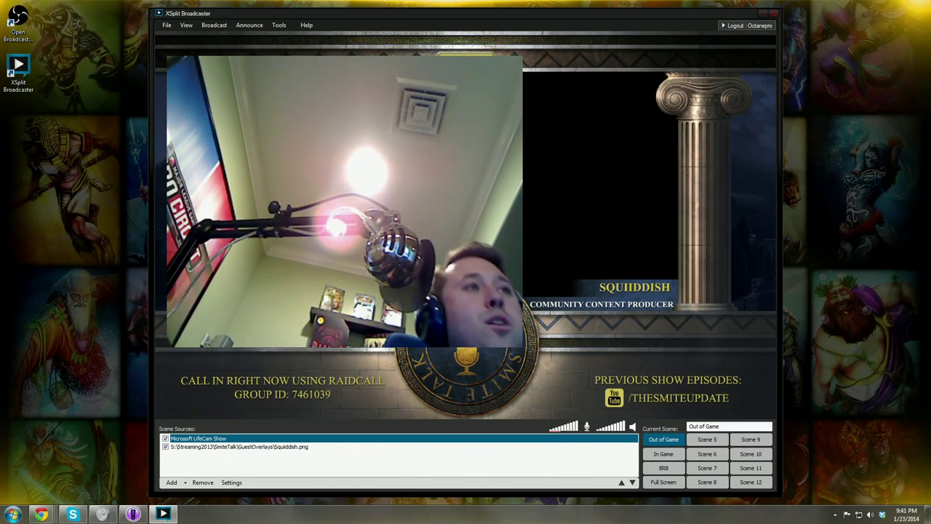
click(215, 438)
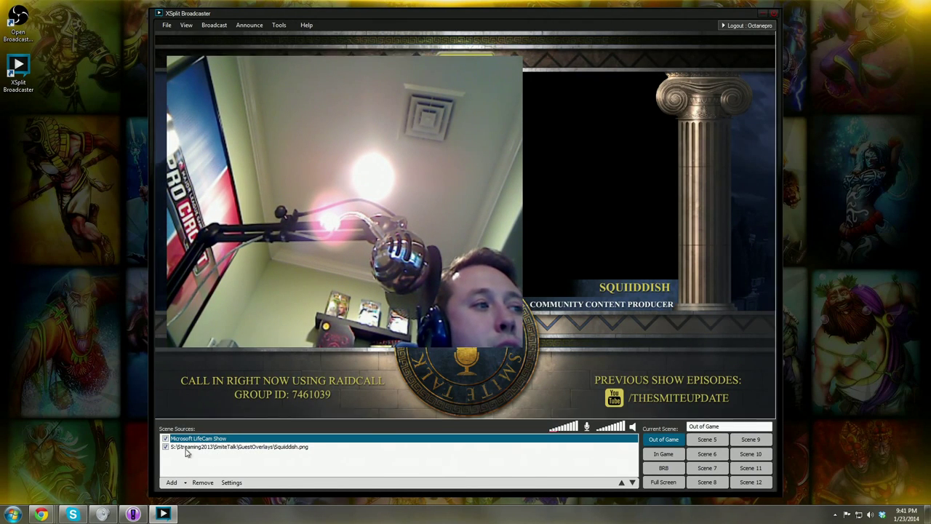
mouse_move(206, 440)
mouse_down()
mouse_move(209, 465)
mouse_move(208, 439)
mouse_up()
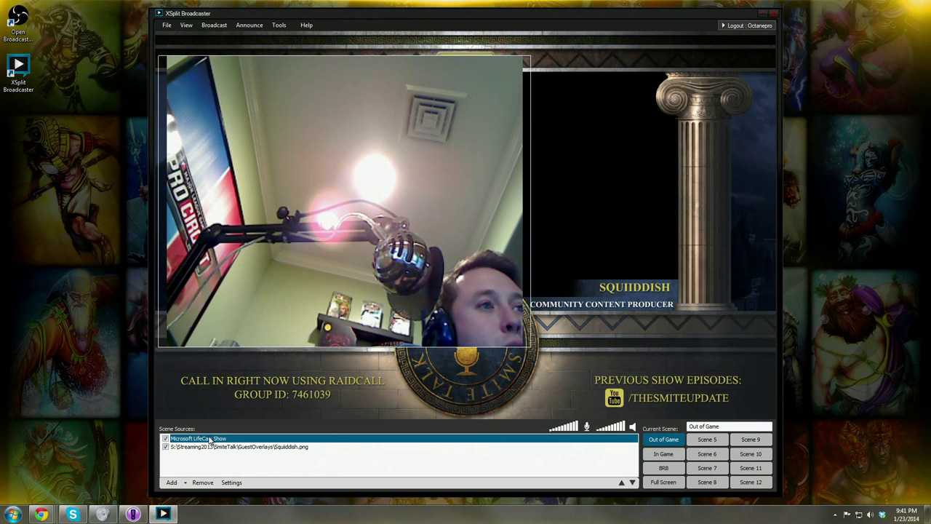
click(525, 346)
drag(525, 346, 465, 324)
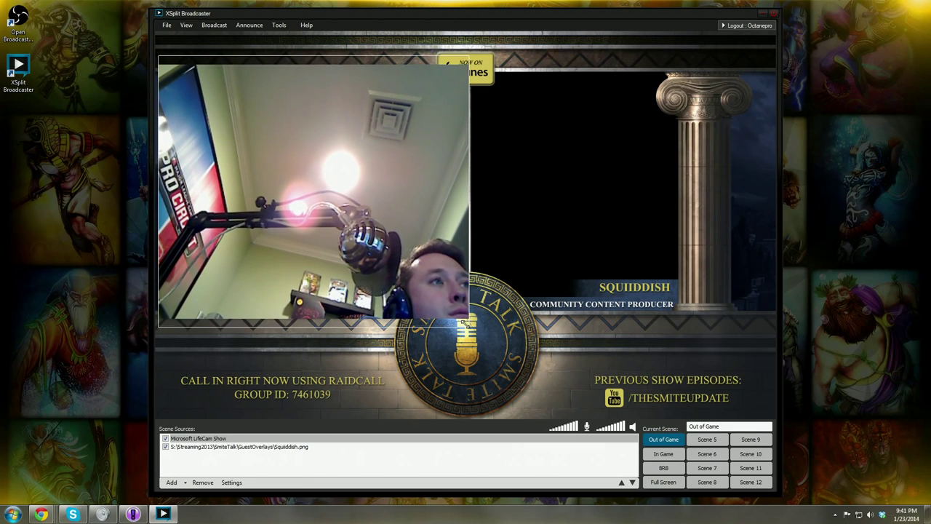
drag(225, 447, 230, 432)
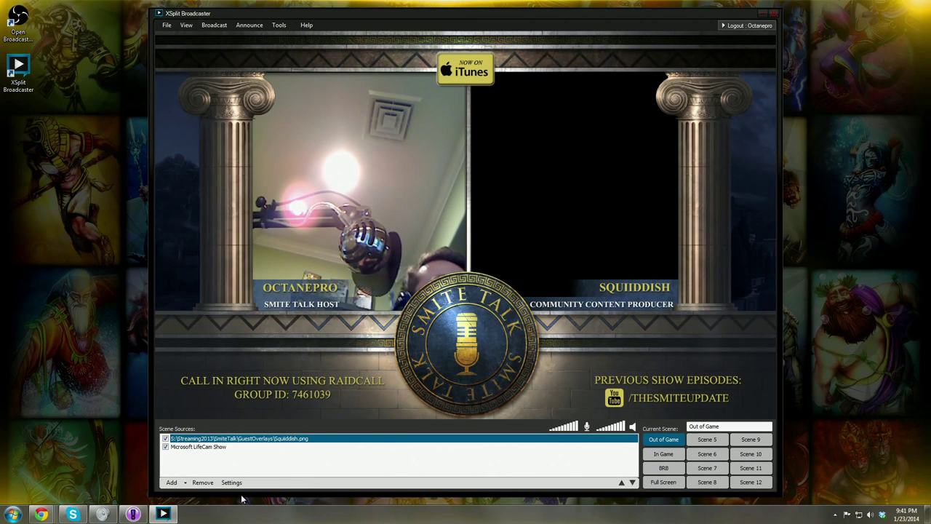